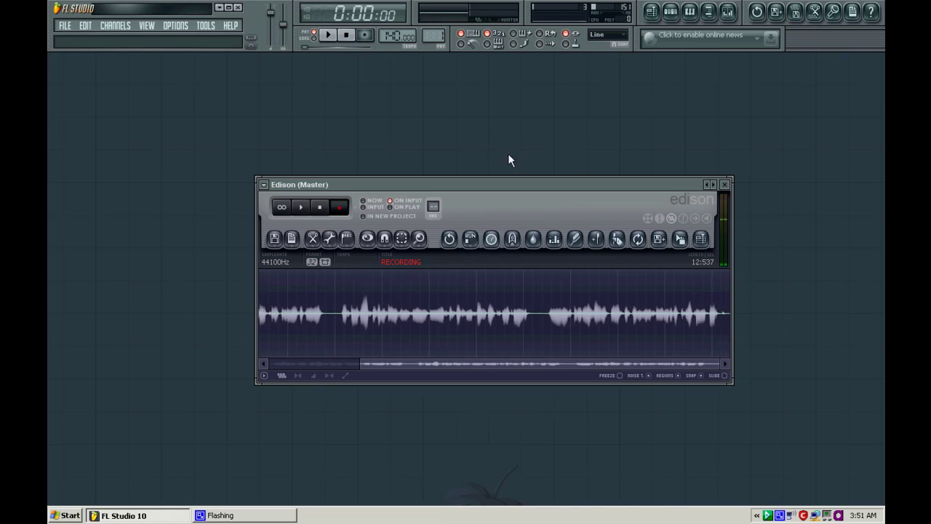
Step: Close the recording window and play back the new four-second sustained vocal in Edison
left_click(725, 185)
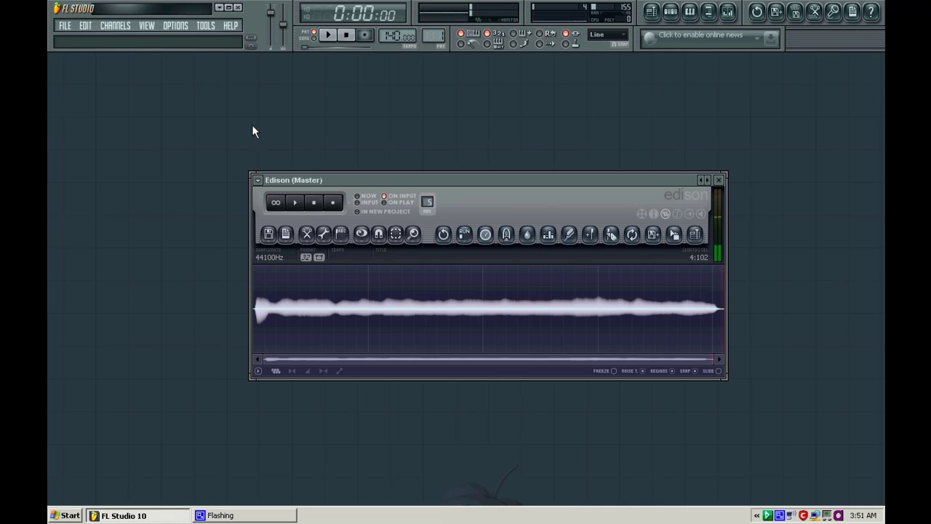
left_click(295, 204)
Step: Drag the Edison vocal into Newtone so it's analysed as the pitched note Dragged sample_22.wav
left_click(727, 12)
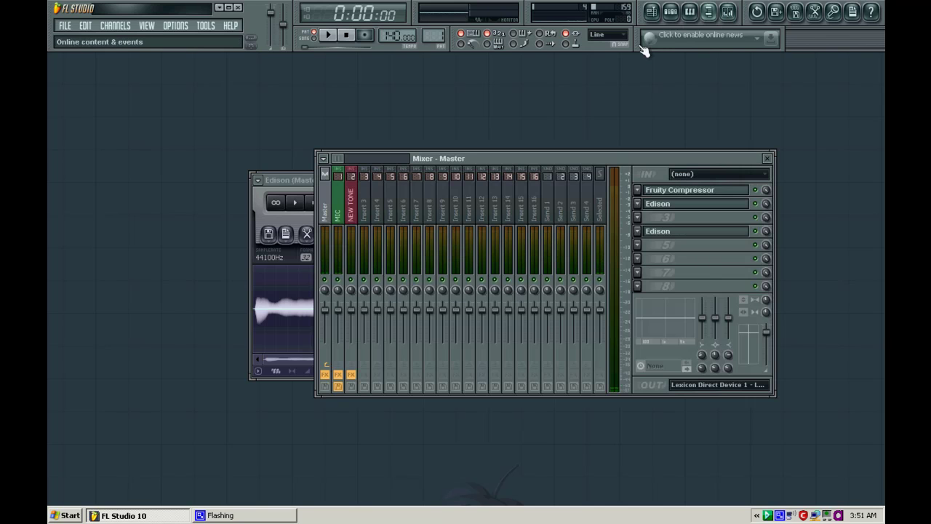
left_click(729, 14)
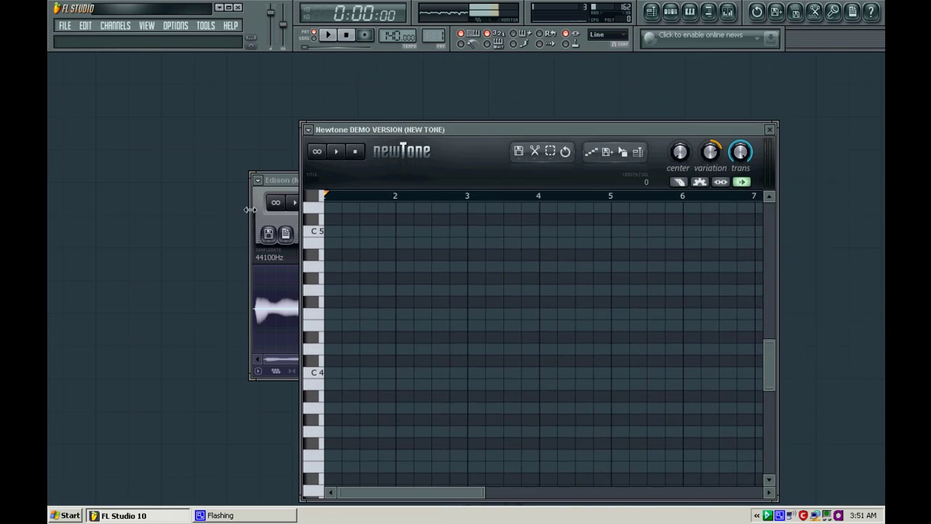
left_click(249, 209)
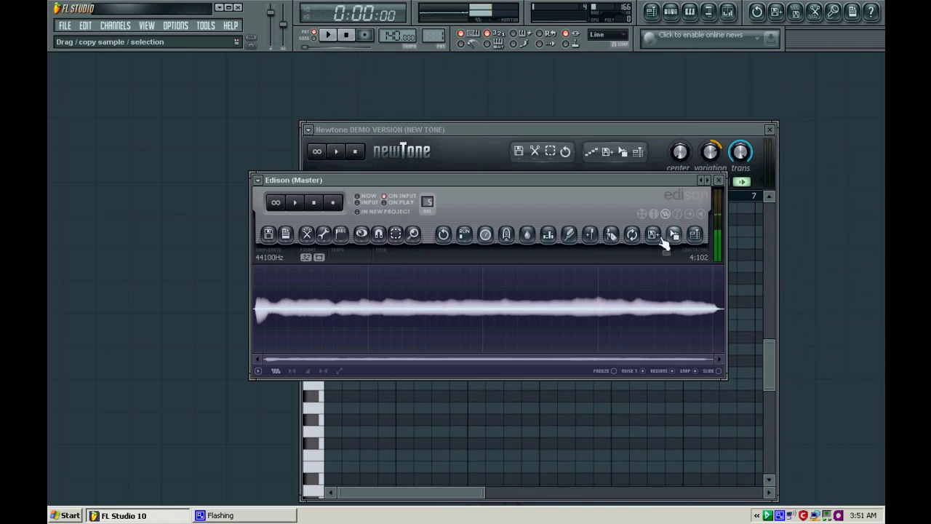
left_click_drag(663, 242, 325, 262)
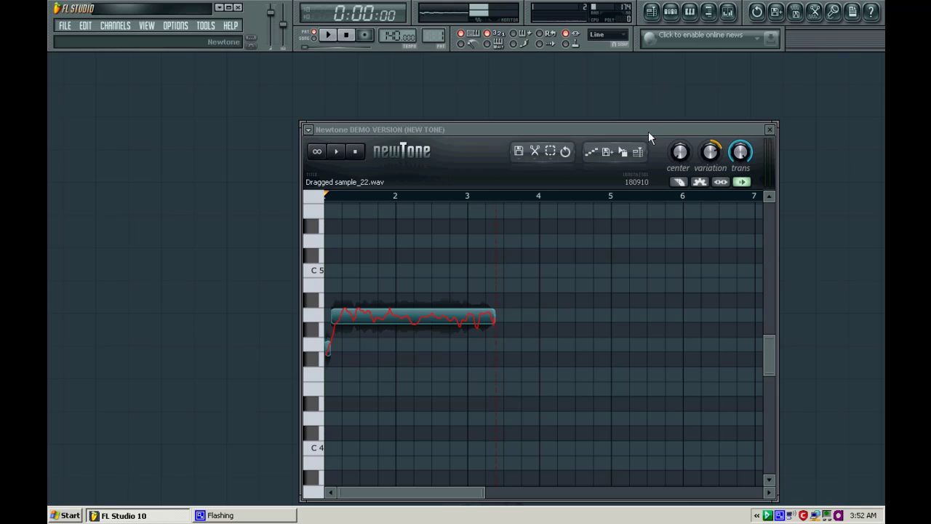
Step: Move the short leading fragment onto the long note's pitch row, joined to its start
left_click_drag(648, 129, 607, 85)
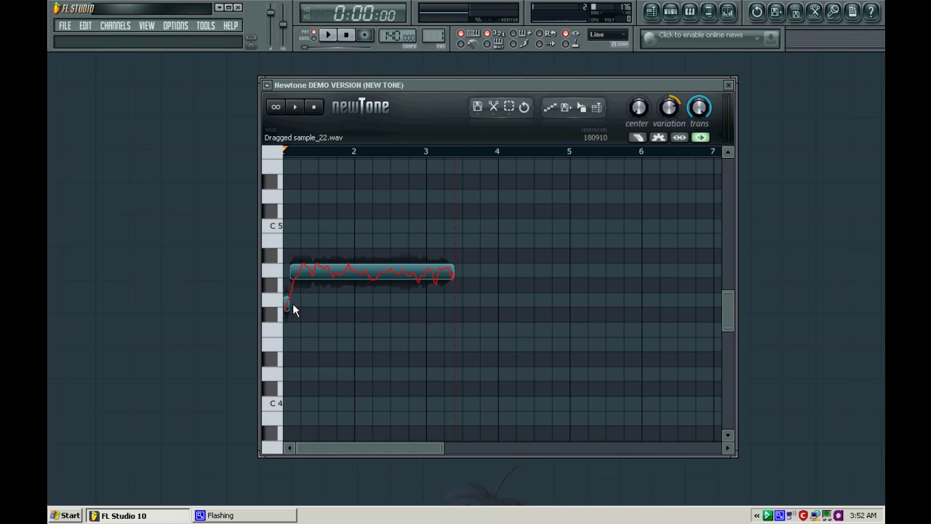
left_click_drag(441, 446, 358, 446)
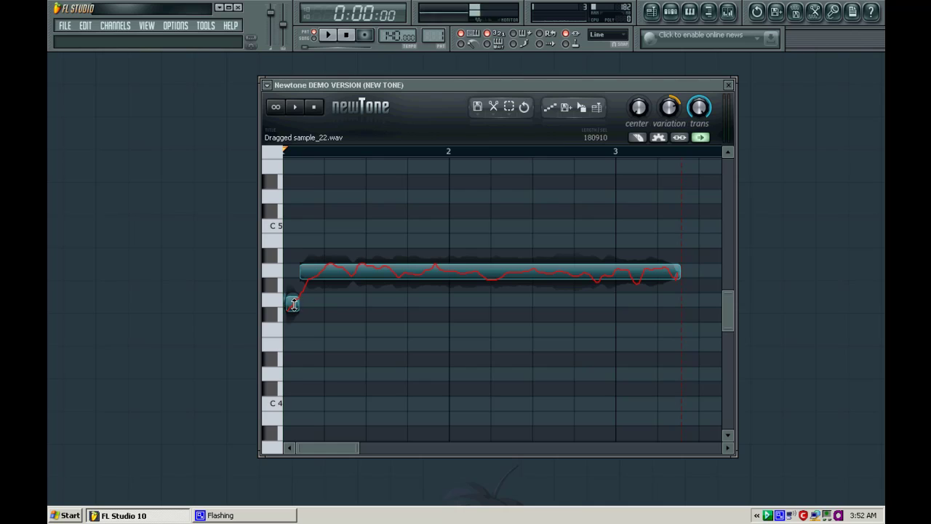
left_click_drag(293, 304, 291, 273)
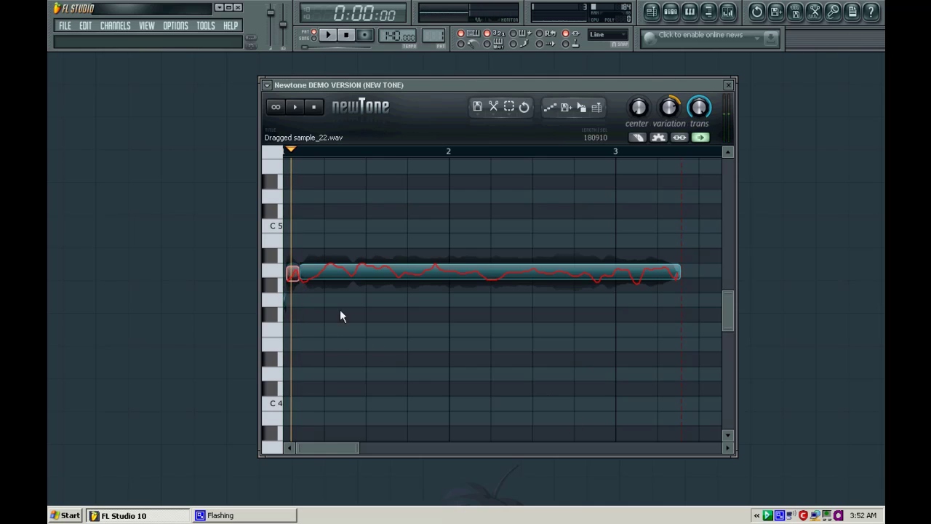
left_click_drag(353, 446, 296, 446)
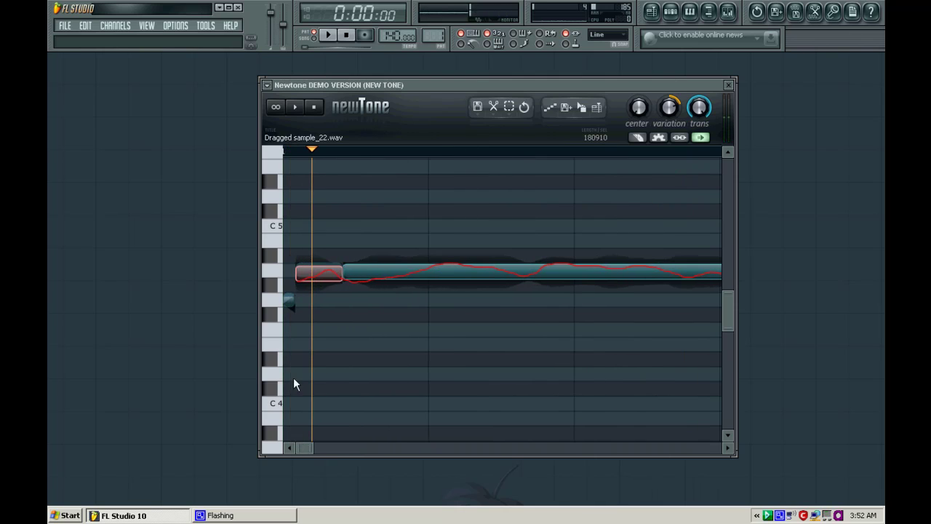
left_click_drag(289, 299, 284, 300)
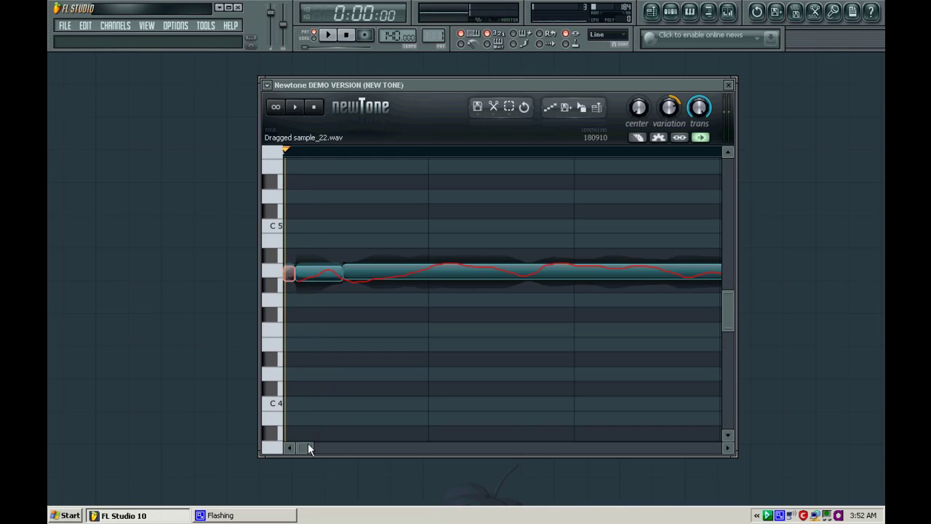
left_click_drag(312, 447, 387, 447)
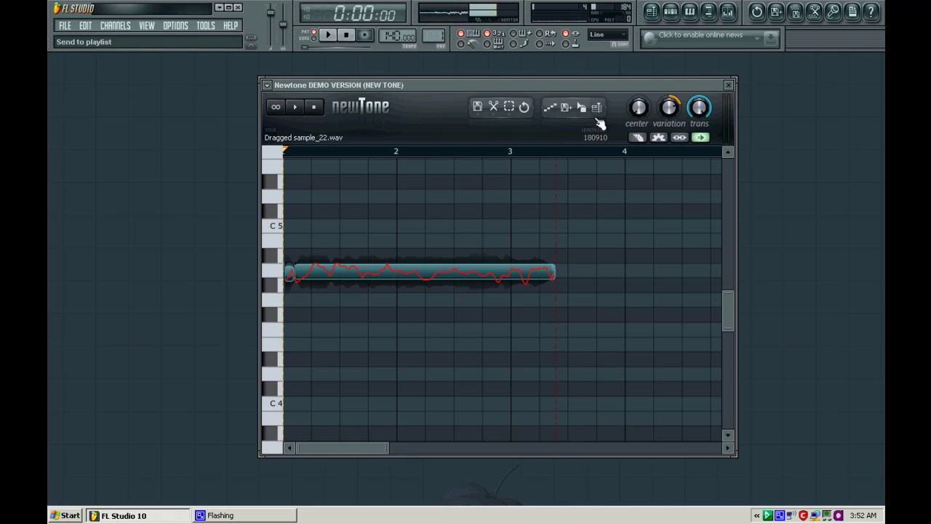
Step: Slice the long vocal note into about ten short pieces with the Cut tool, then play them
left_click(638, 137)
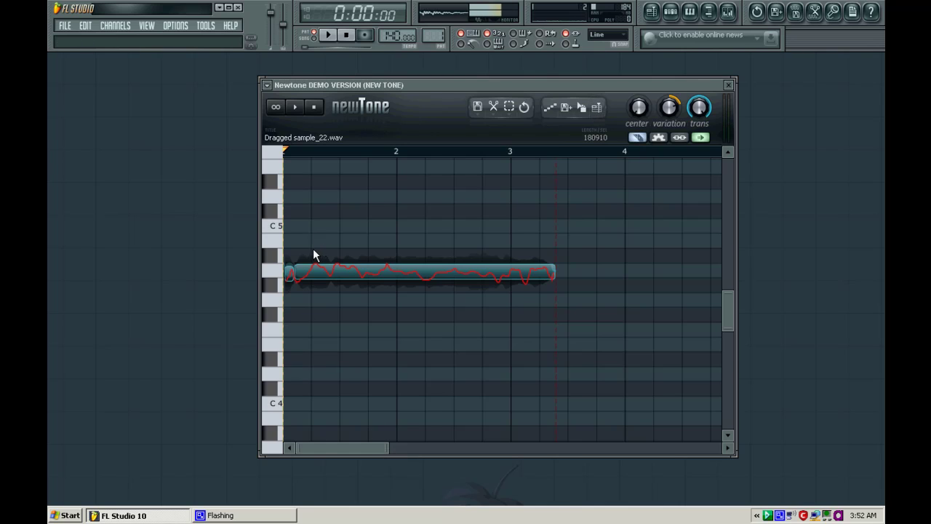
left_click_drag(323, 241, 322, 316)
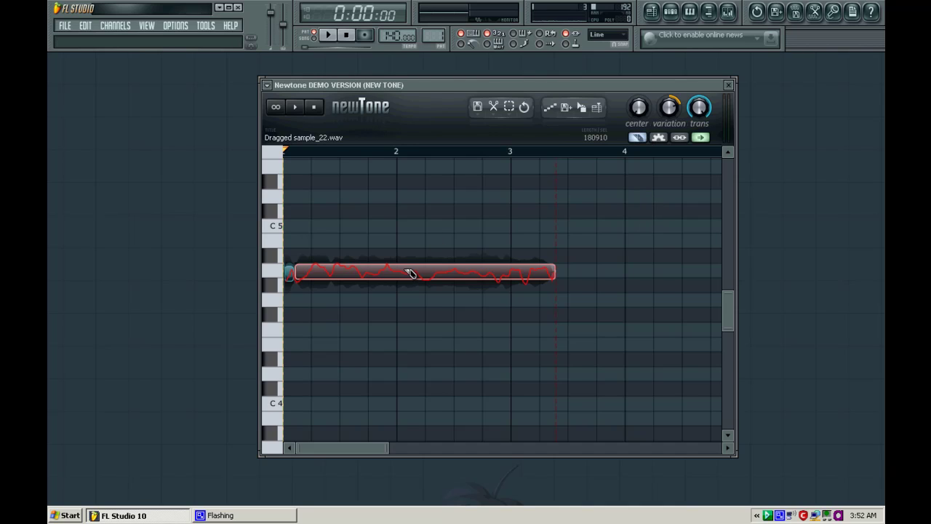
left_click_drag(408, 269, 377, 294)
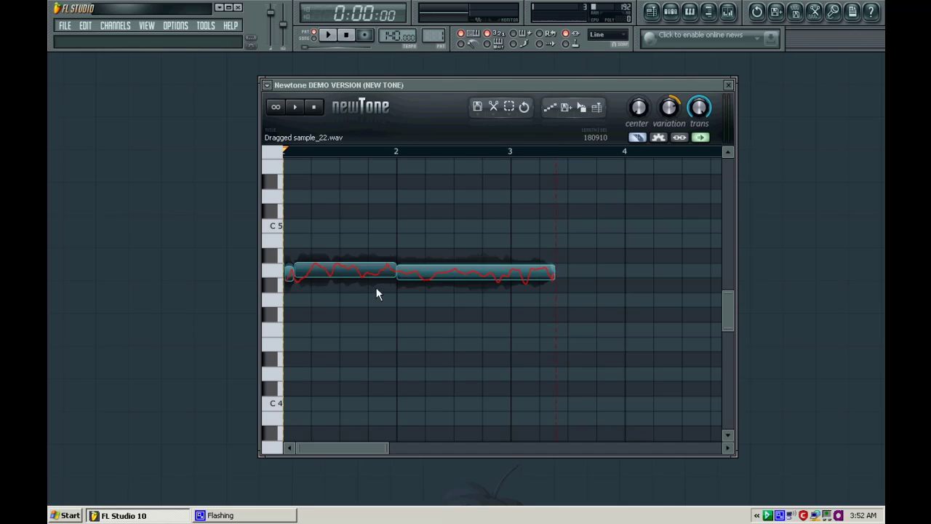
left_click(340, 270)
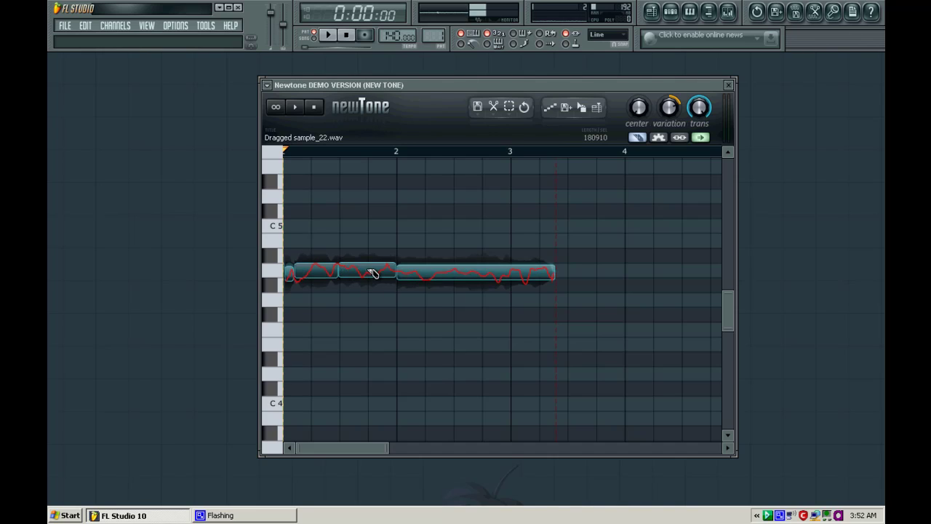
left_click(367, 271)
left_click(426, 274)
left_click(455, 275)
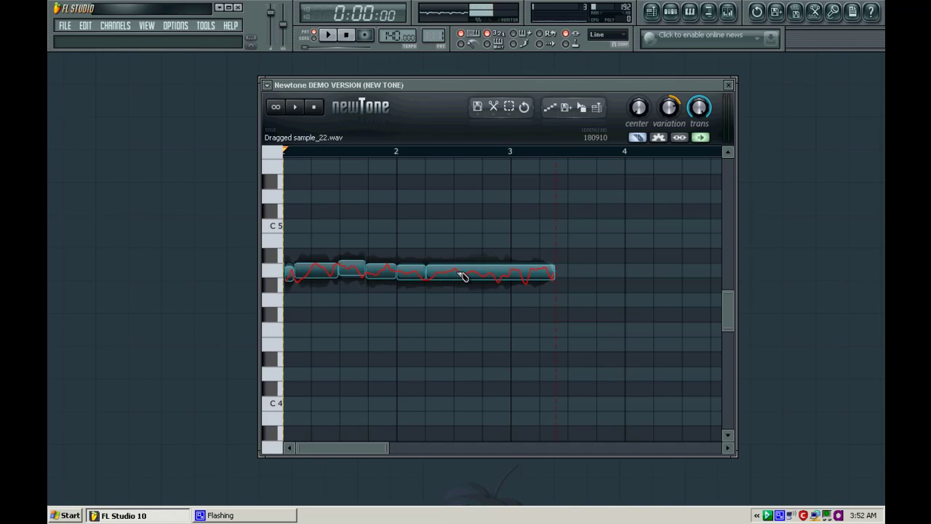
left_click(482, 274)
left_click(510, 274)
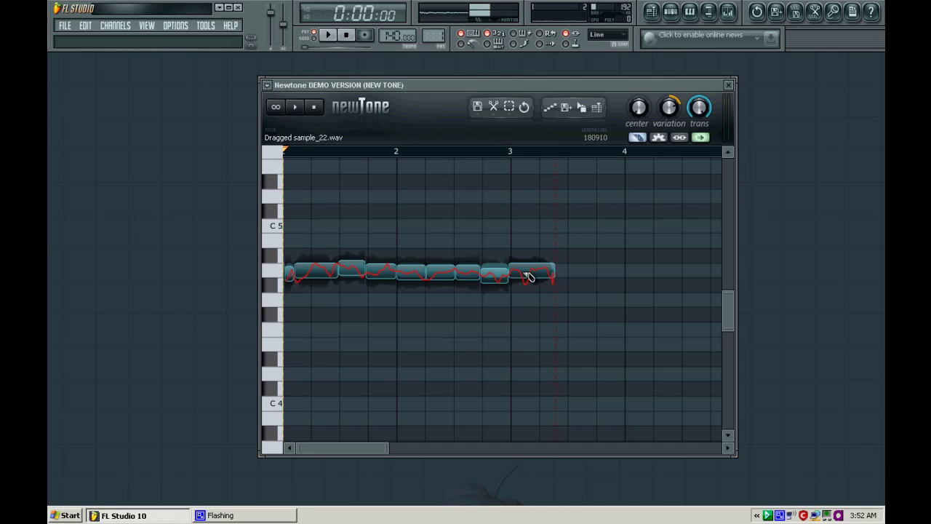
left_click(529, 273)
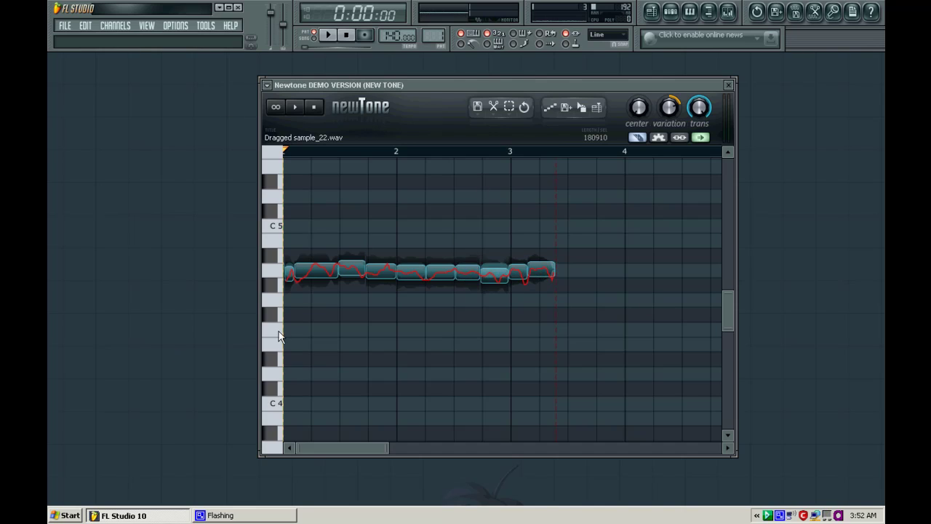
left_click(637, 137)
left_click(296, 107)
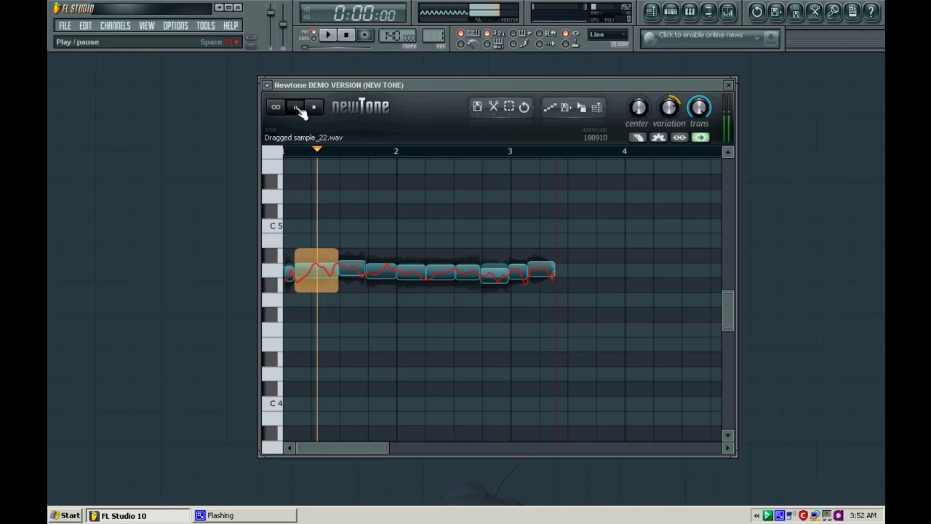
Step: Stop playback and set Newtone's Center to 100% and Variation to 22%
left_click(314, 108)
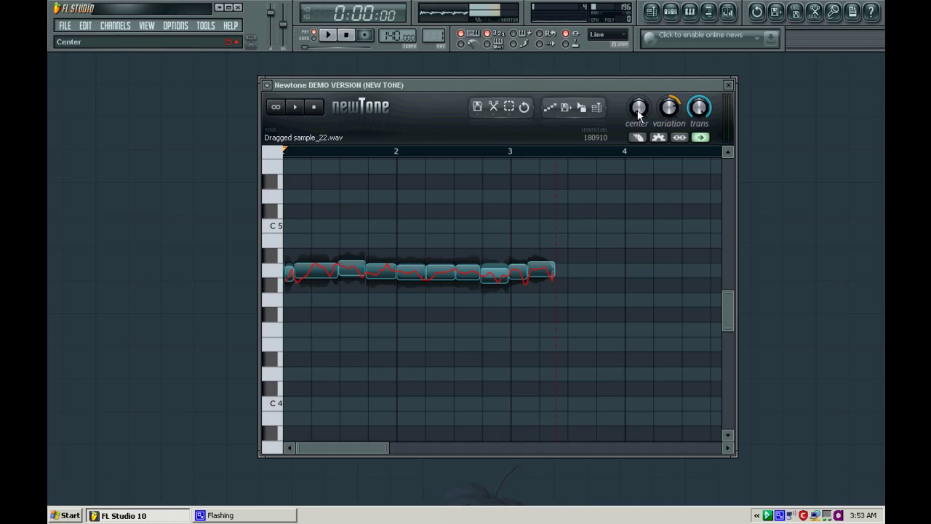
left_click_drag(637, 110, 673, 354)
left_click_drag(669, 109, 662, 131)
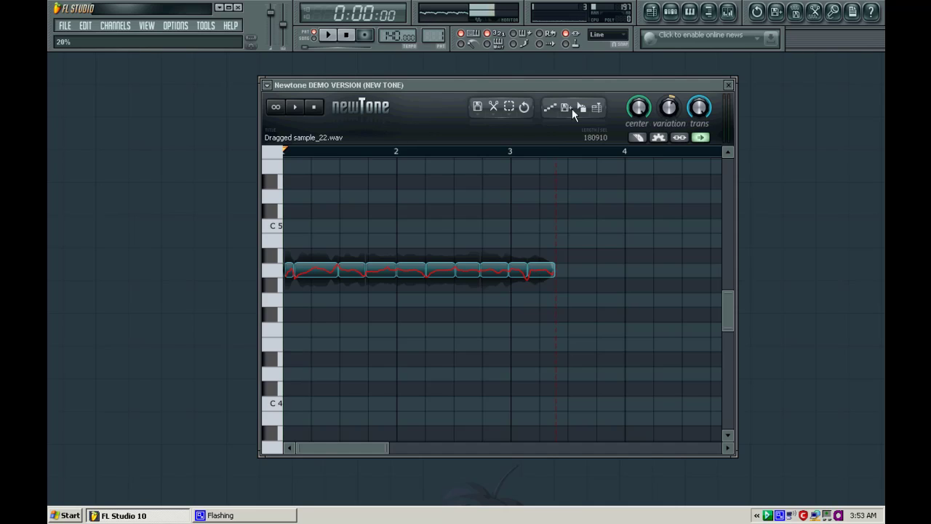
Step: Drag the chopped notes up and down to varied pitches, then play the new melody
left_click_drag(311, 269, 311, 179)
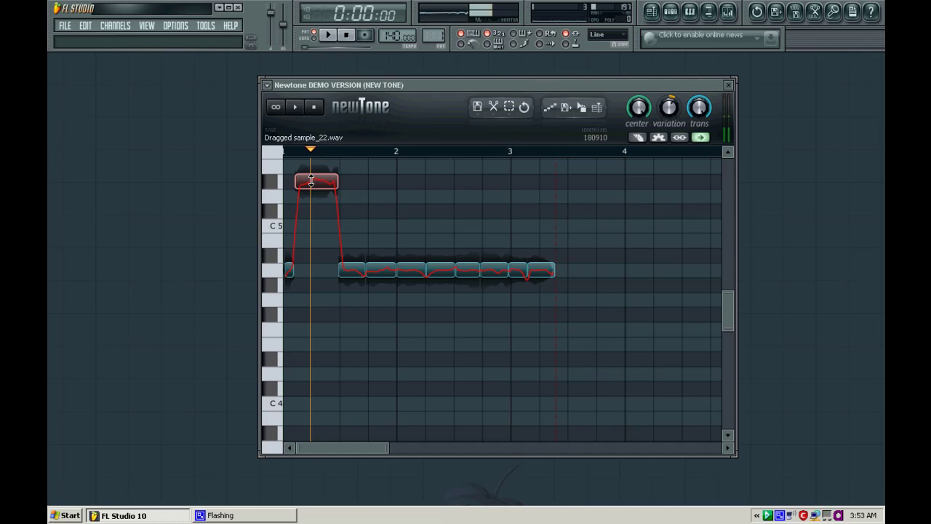
left_click_drag(379, 266, 379, 227)
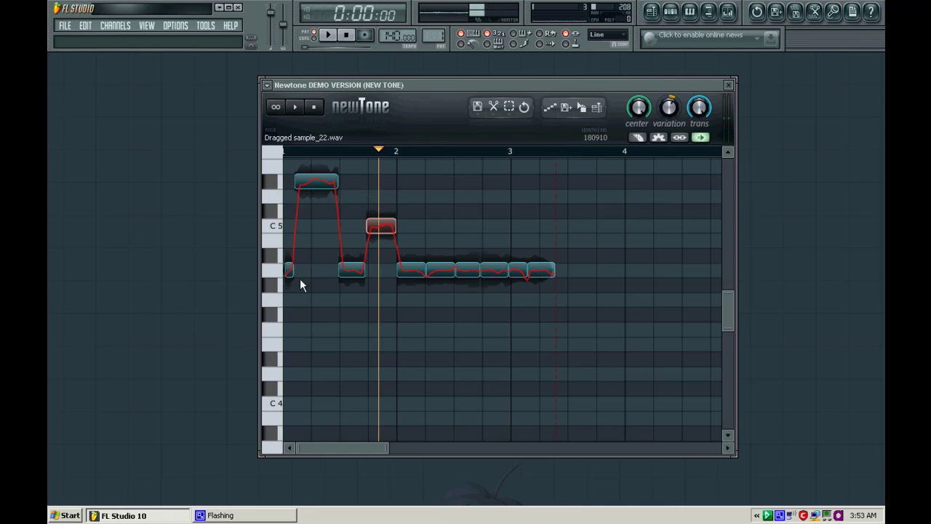
left_click_drag(288, 270, 289, 284)
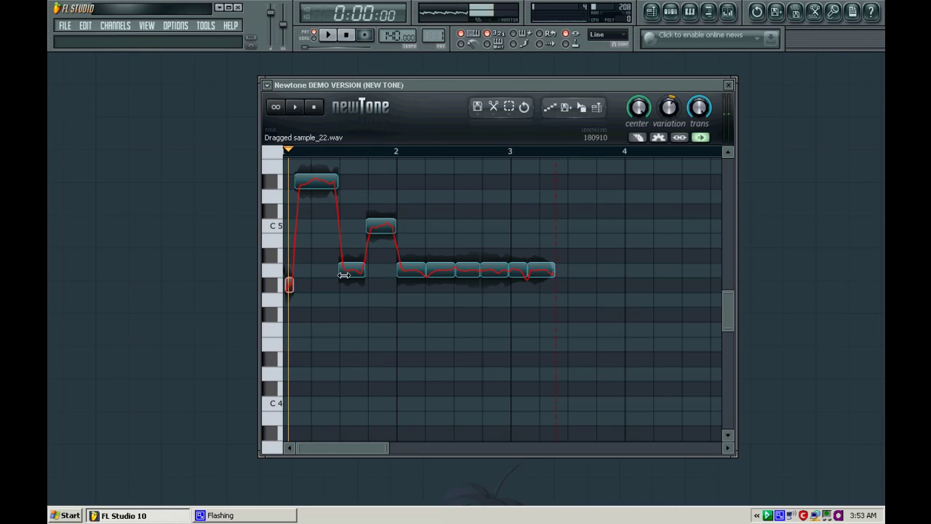
left_click_drag(350, 271, 350, 256)
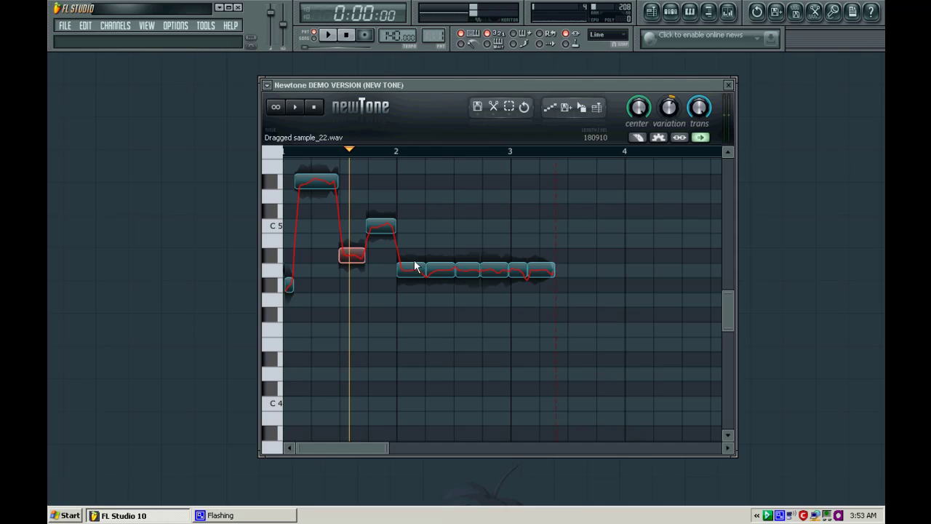
left_click_drag(414, 265, 466, 182)
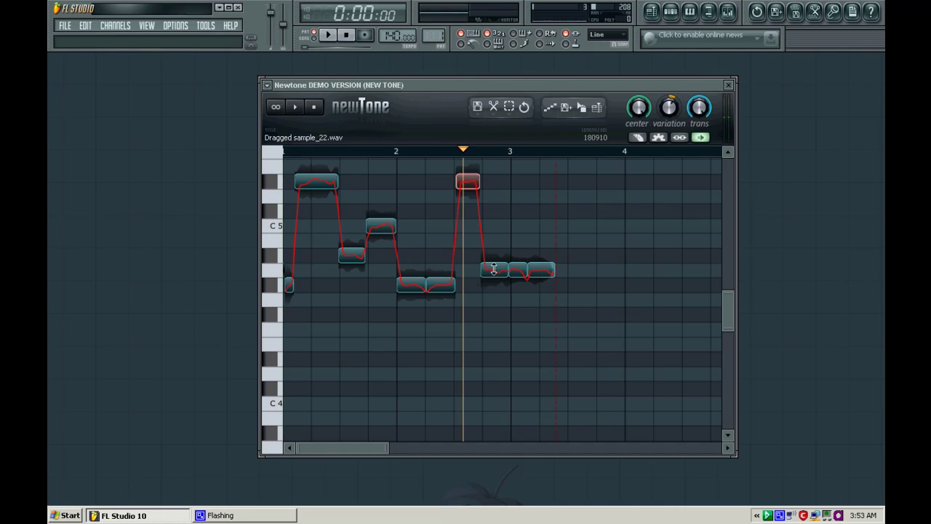
left_click_drag(493, 271, 493, 226)
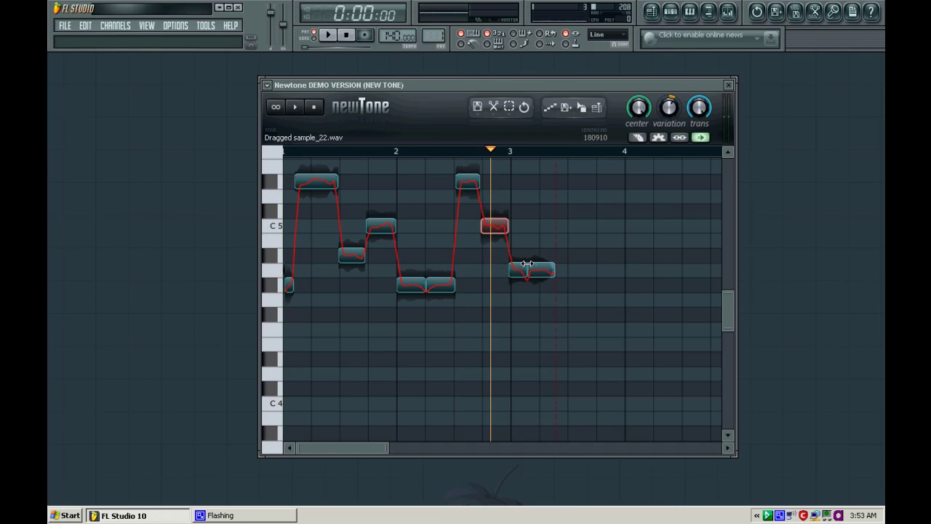
left_click_drag(518, 271, 541, 285)
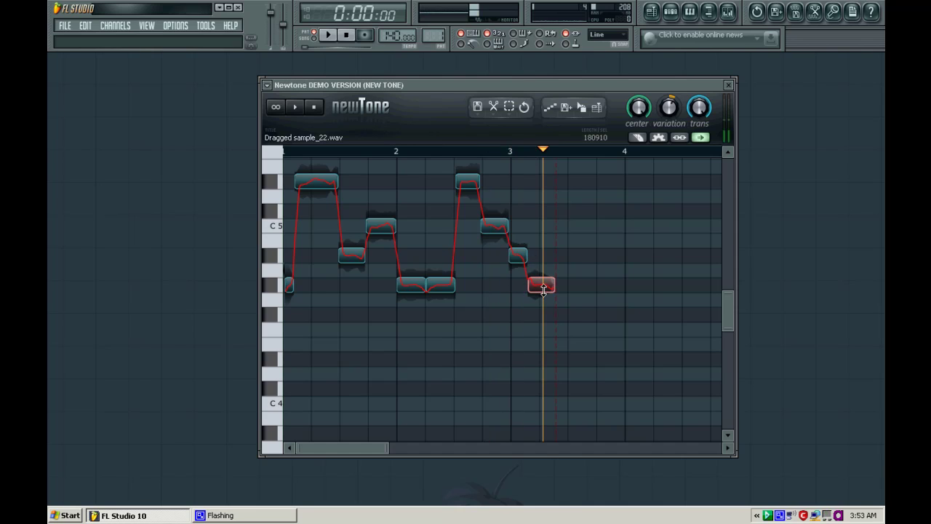
left_click(297, 107)
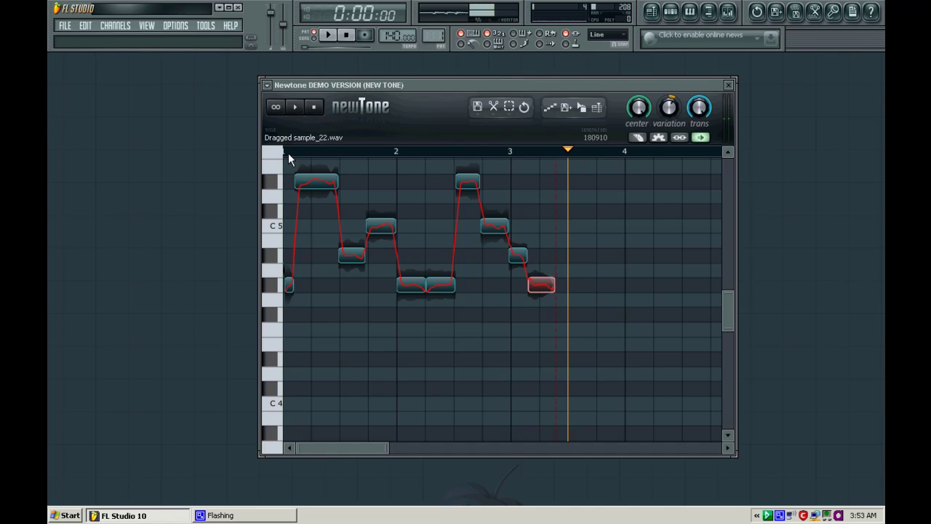
Step: Mark a range from bar 1 to just past bar 3 on the ruler and play it
left_click_drag(284, 158, 581, 186)
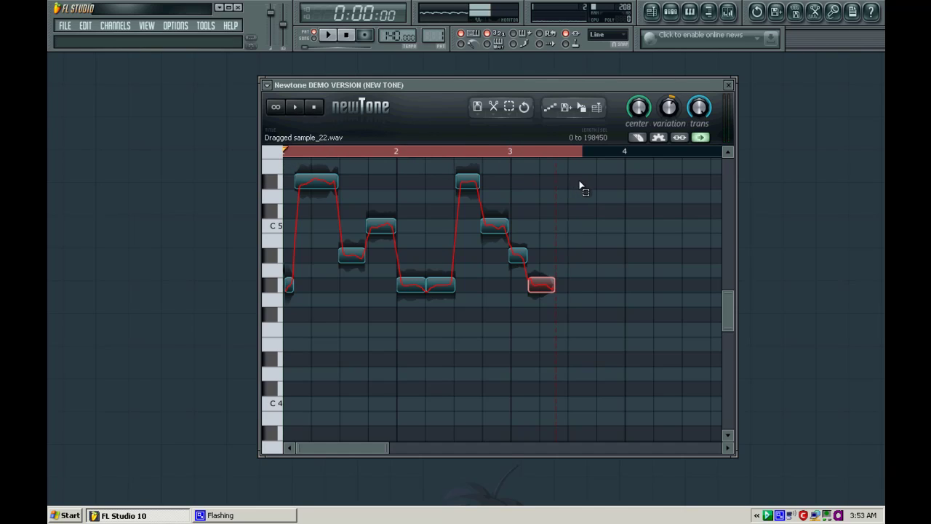
left_click(296, 111)
Step: Turn Variation down to 0% and listen to the fully flattened vocal
left_click_drag(675, 109, 666, 134)
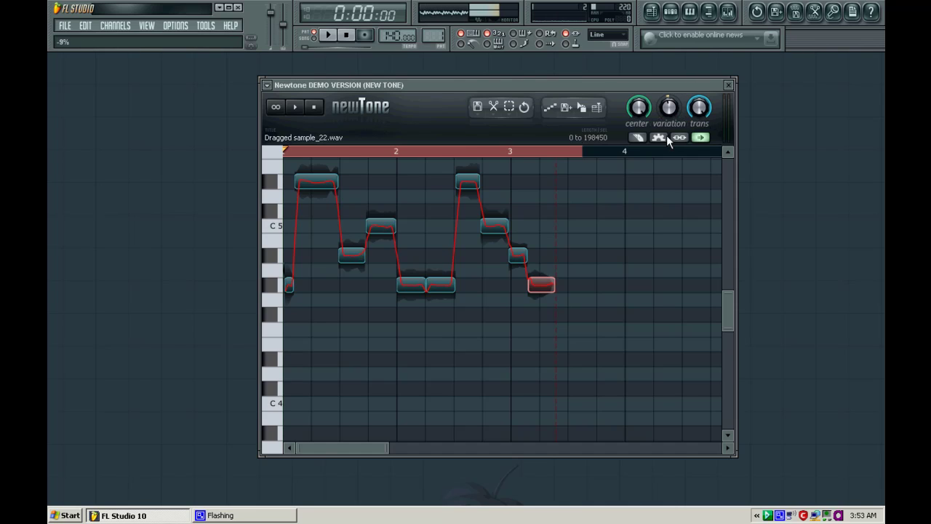
left_click(296, 108)
Step: Slice the first high note into several short pieces with the Cut tool
left_click_drag(729, 321, 724, 307)
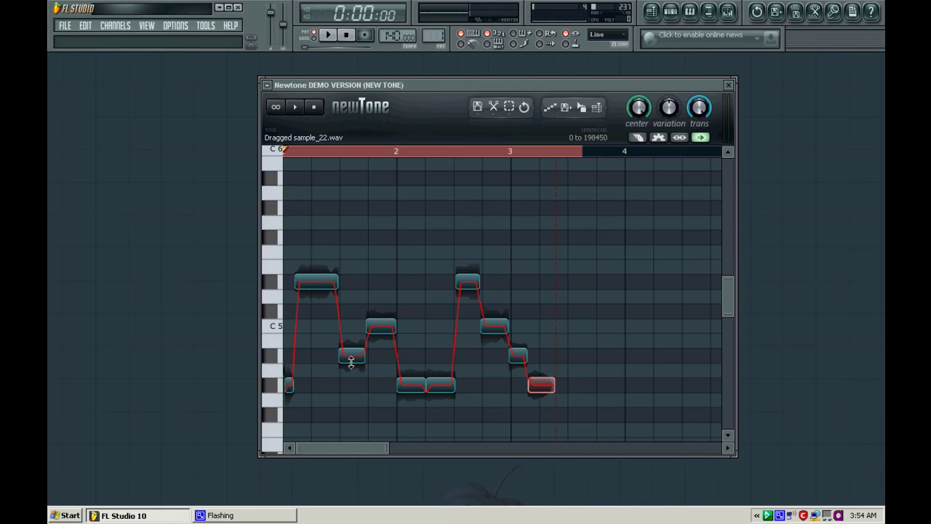
left_click(633, 145)
left_click(306, 283)
left_click(312, 284)
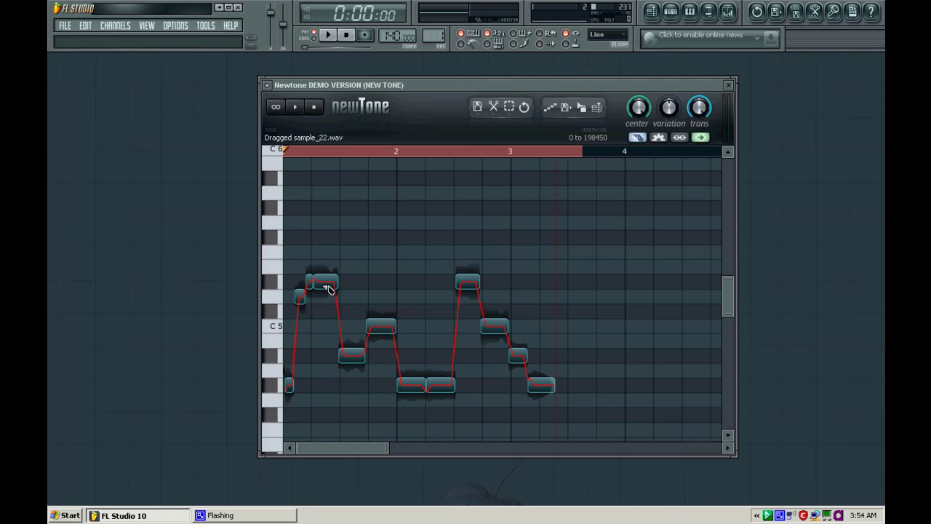
left_click(321, 284)
left_click(329, 283)
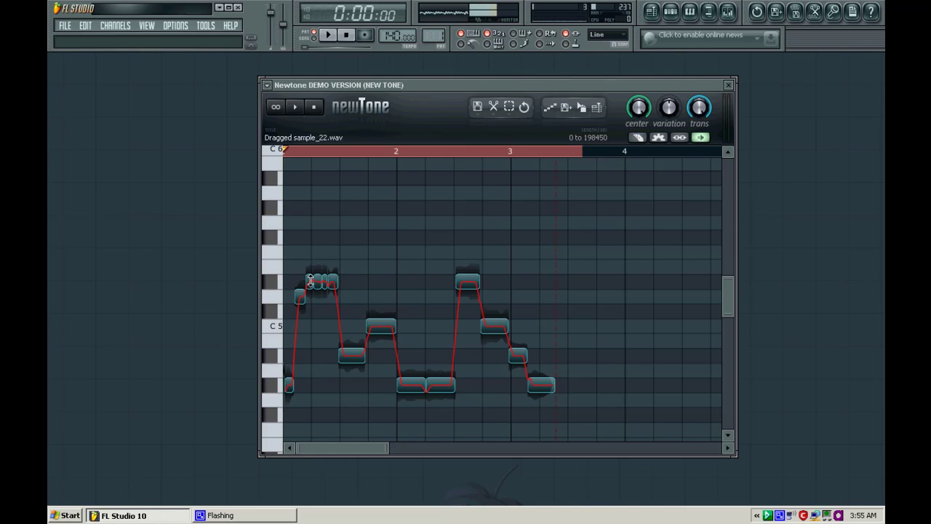
Step: Raise one piece higher and drop two pieces to C5, then play the run
left_click_drag(318, 282, 318, 252)
left_click(318, 252)
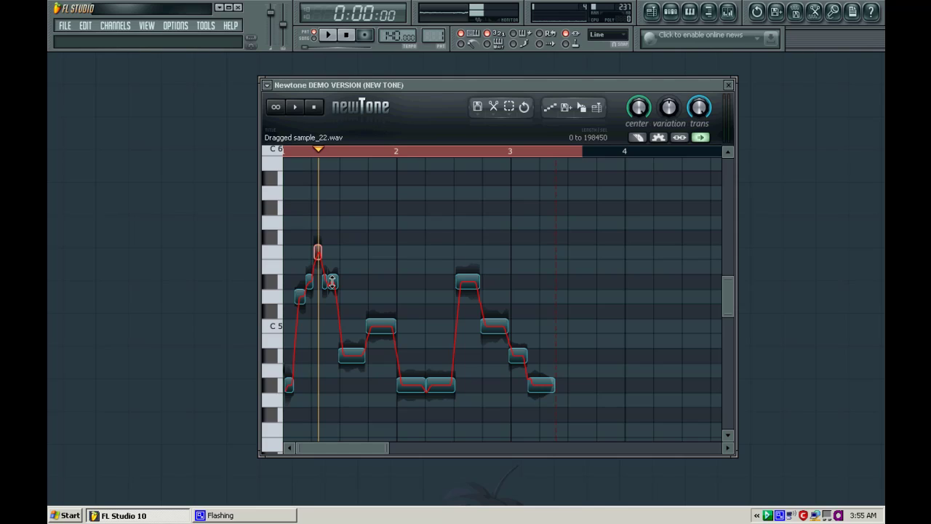
left_click_drag(331, 282, 331, 326)
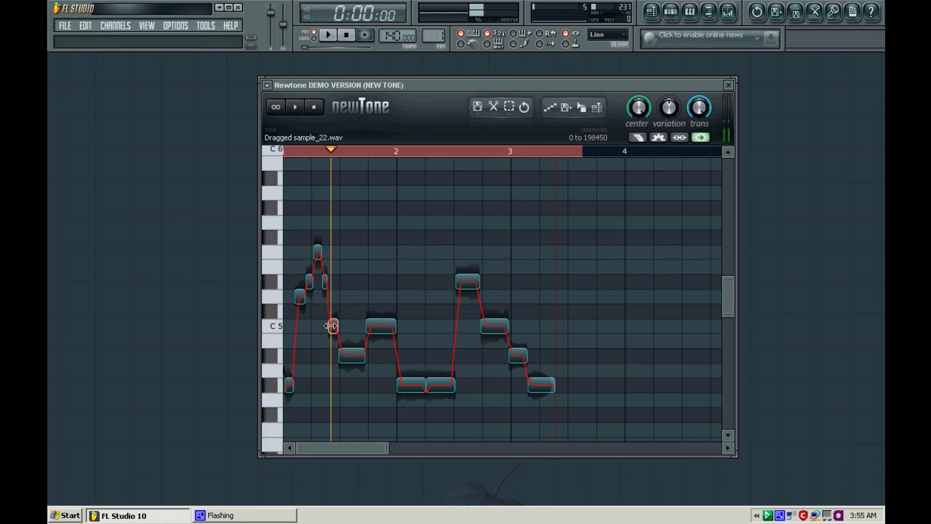
left_click_drag(300, 296, 299, 325)
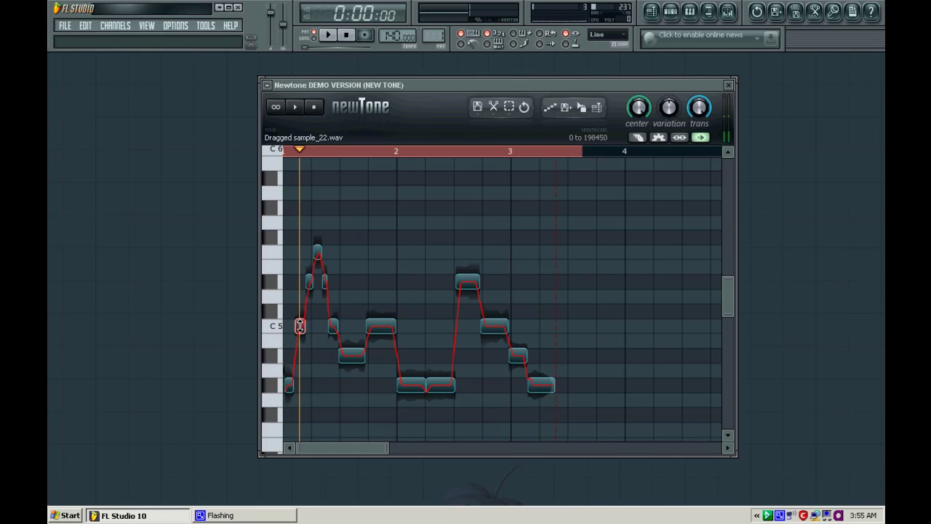
left_click(307, 108)
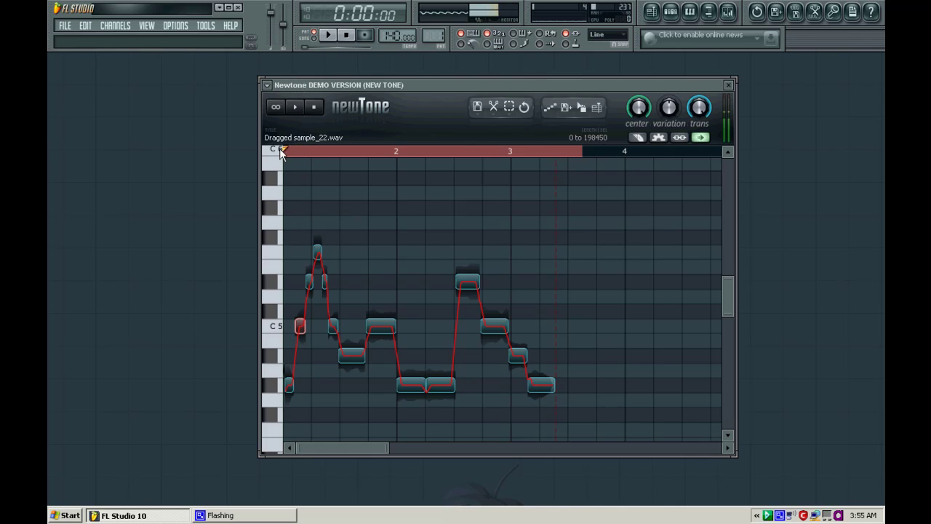
left_click(297, 110)
left_click(297, 112)
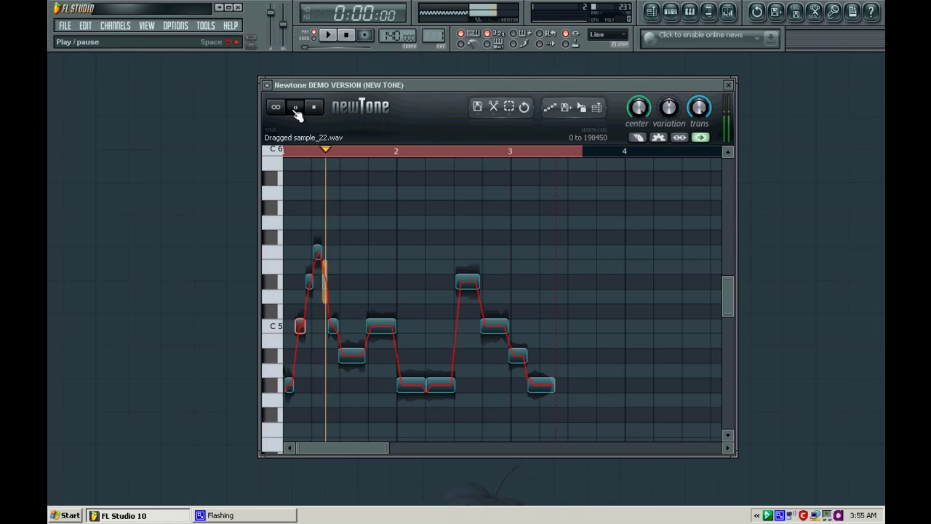
left_click(313, 108)
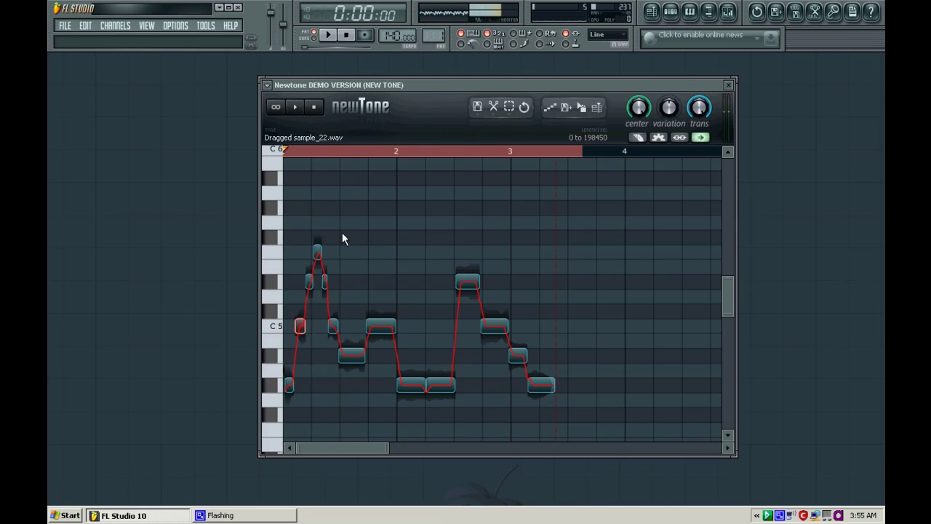